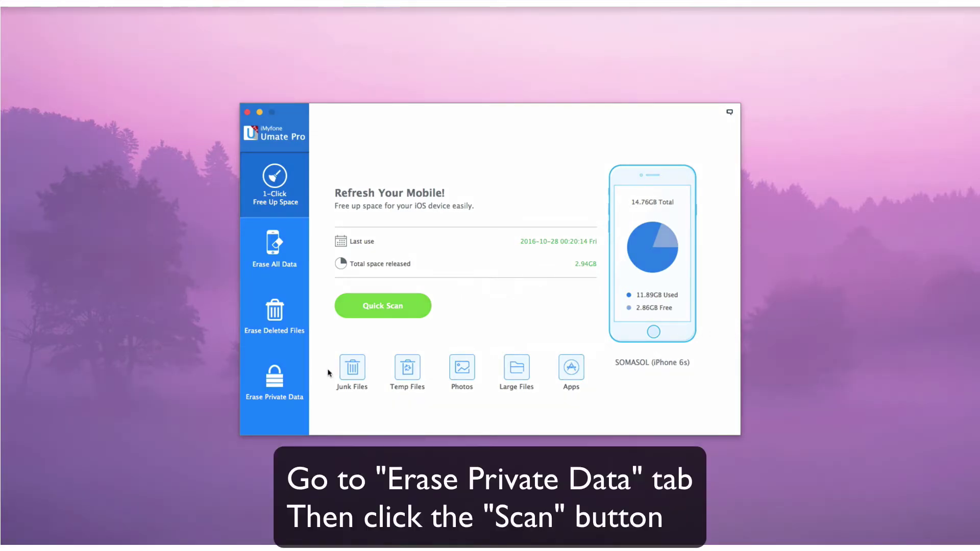
Run an Erase Private Data scan on the iPhone, finding 2835 records including Safari History.
{"action": "left_click", "coordinate": [272, 388]}
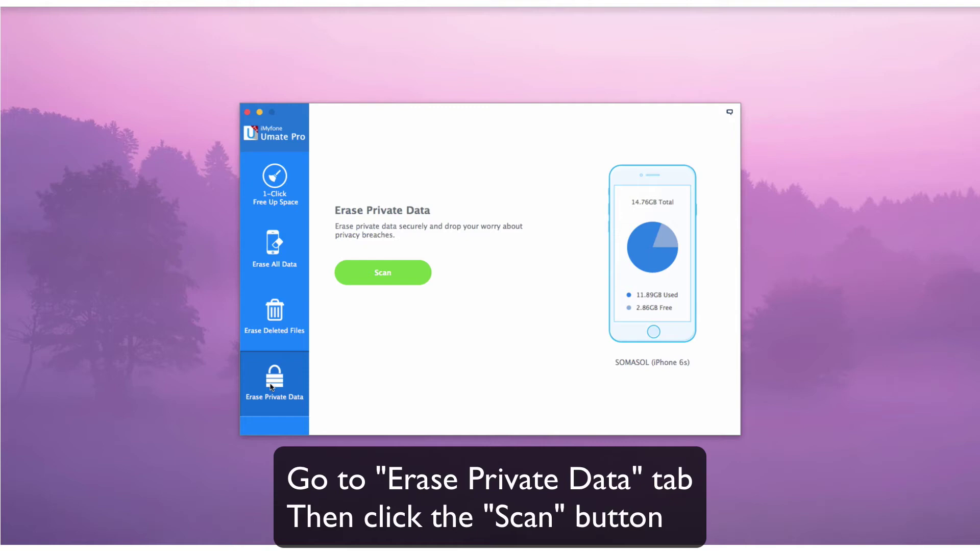
{"action": "left_click", "coordinate": [390, 272]}
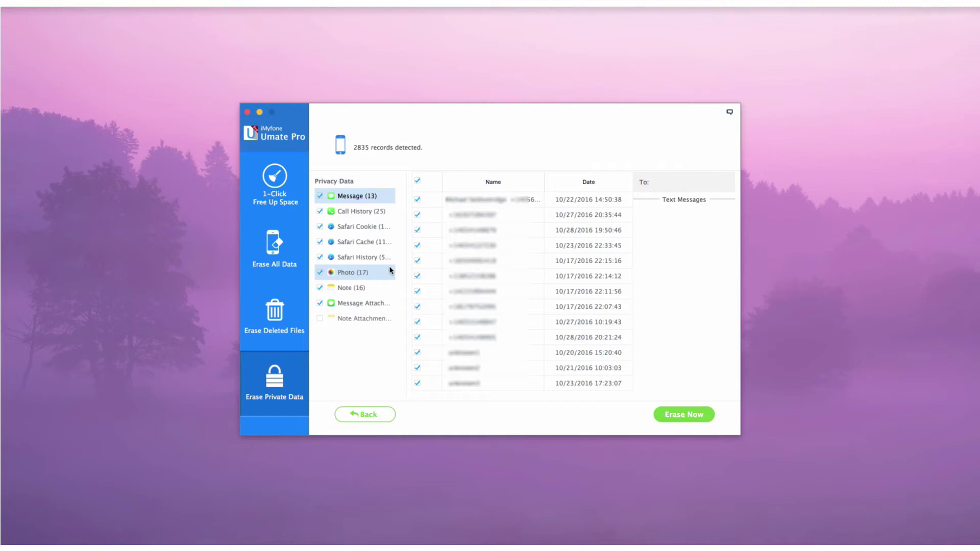
Deselect Messages, Call History, Safari Cookie, Safari Cache, Photos, Notes and attachments, then erase Safari History.
{"action": "left_click", "coordinate": [320, 197]}
{"action": "left_click", "coordinate": [320, 211]}
{"action": "left_click", "coordinate": [320, 227]}
{"action": "left_click", "coordinate": [321, 242]}
{"action": "left_click", "coordinate": [321, 273]}
{"action": "left_click", "coordinate": [321, 288]}
{"action": "left_click", "coordinate": [320, 303]}
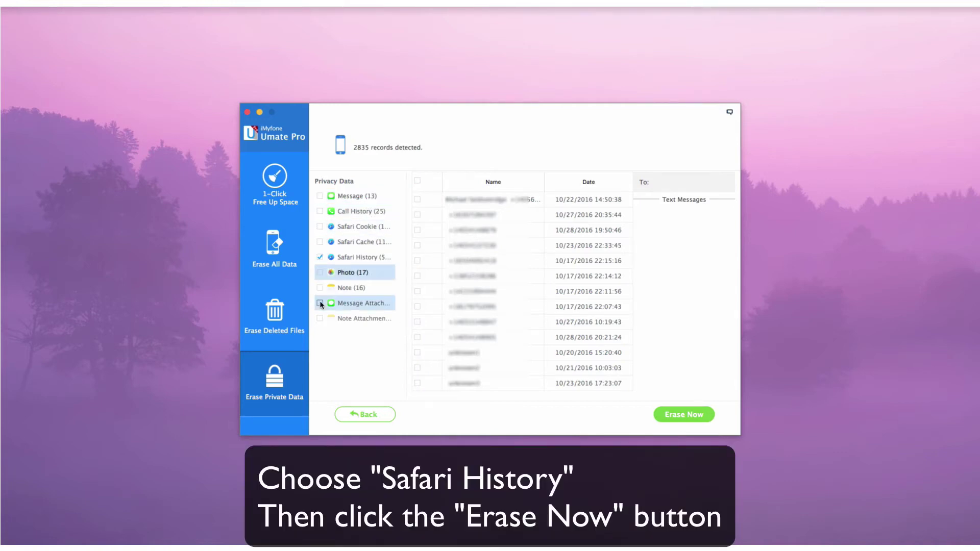
{"action": "left_click", "coordinate": [686, 416]}
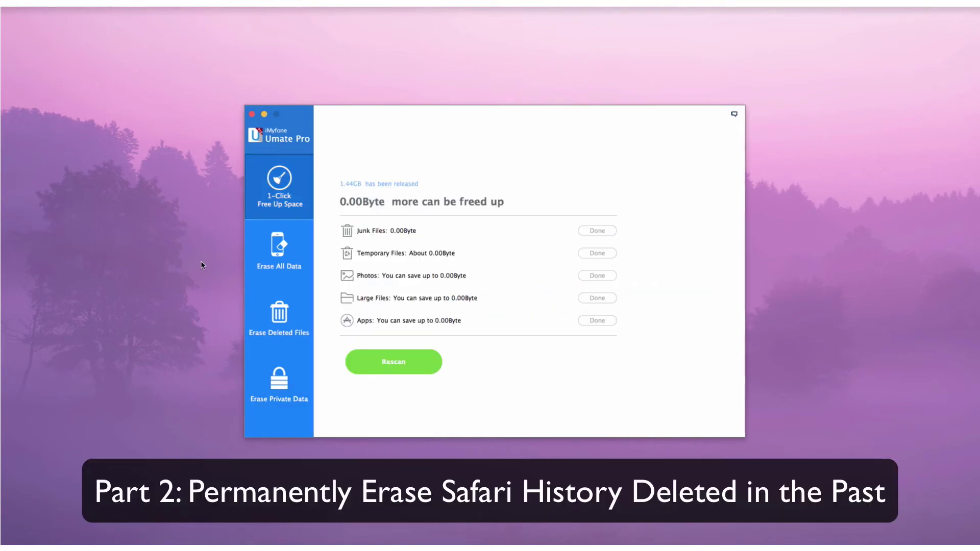
Run an Erase Deleted Files scan on the iPhone, finding 61 records with Safari History checked.
{"action": "left_click", "coordinate": [286, 317]}
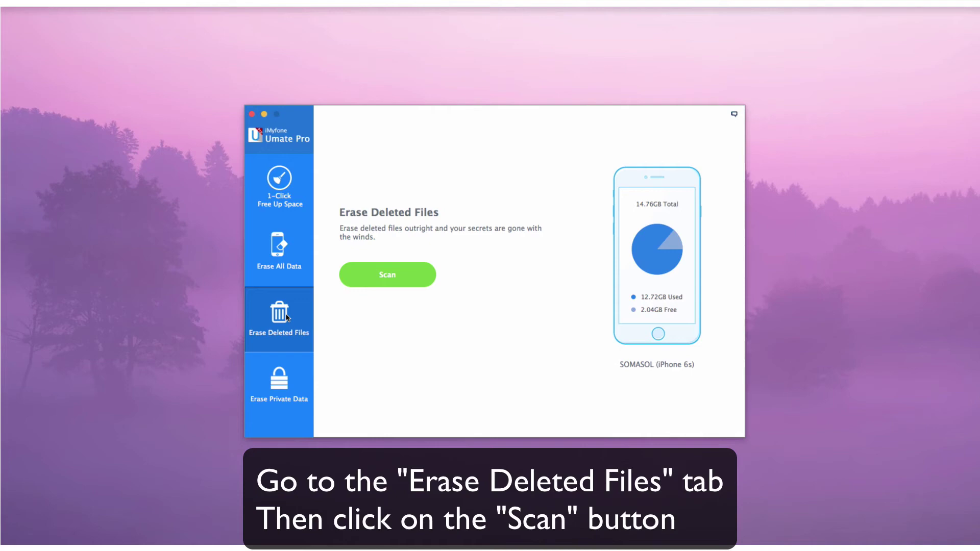
{"action": "left_click", "coordinate": [366, 281]}
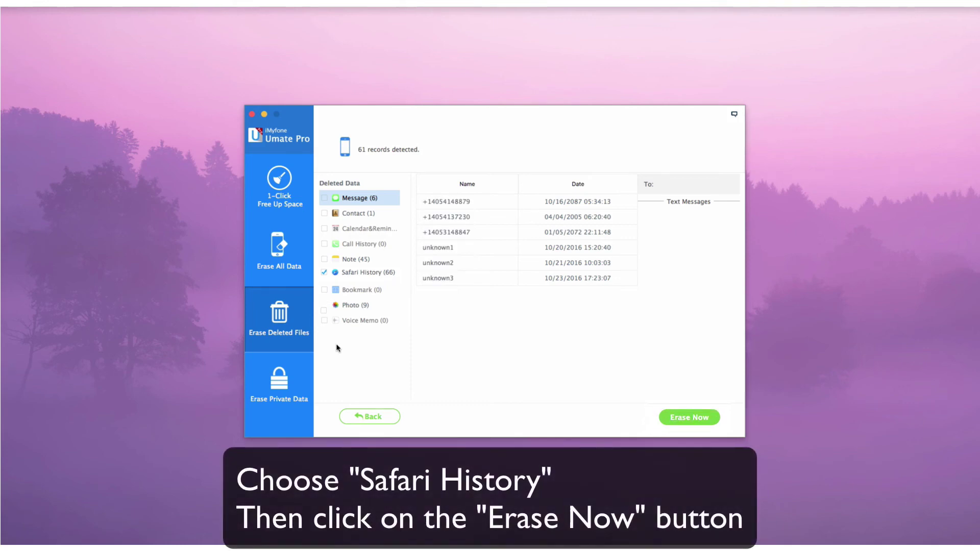
Erase the deleted Safari History, confirming the permanent deletion with the word 'delete'.
{"action": "left_click", "coordinate": [692, 413]}
{"action": "left_click", "coordinate": [522, 312]}
{"action": "type", "text": "delete"}
{"action": "key", "text": "Return"}
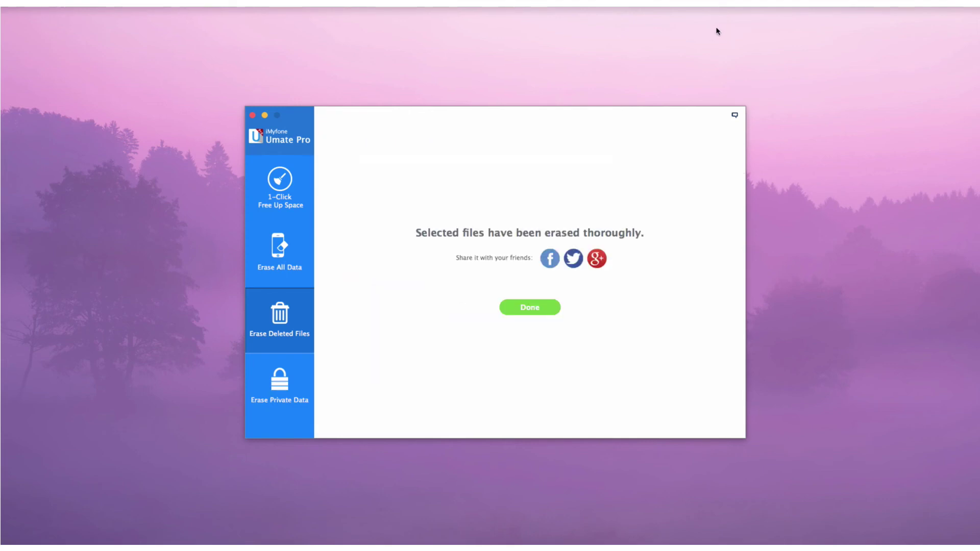
Close the 'erased thoroughly' message to return to the iPhone 6s storage summary.
{"action": "left_click", "coordinate": [533, 314]}
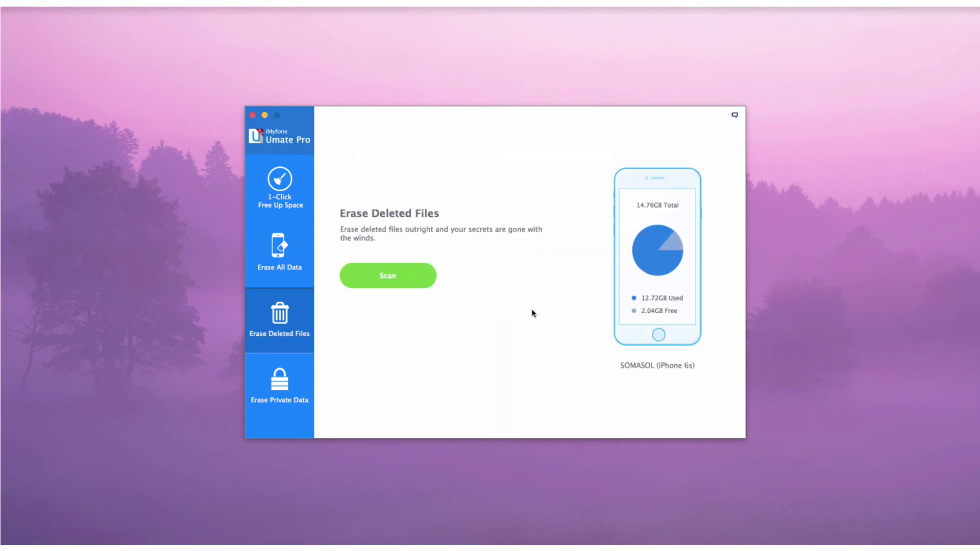